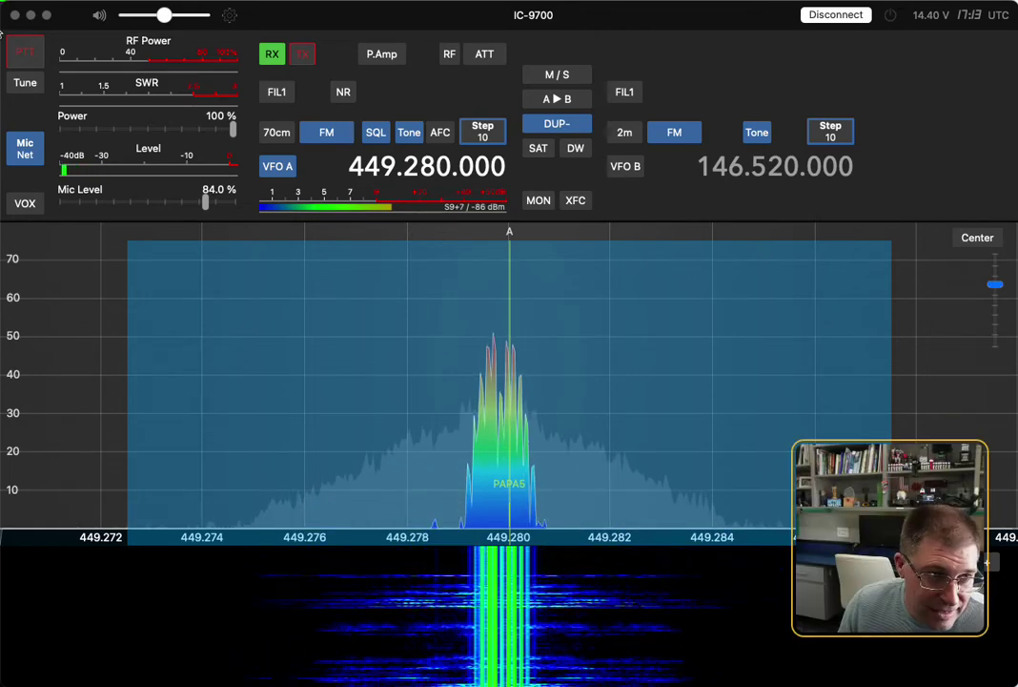
Key the IC-9700 to transmit FM on the 444.280 MHz repeater input.
left_click(25, 52)
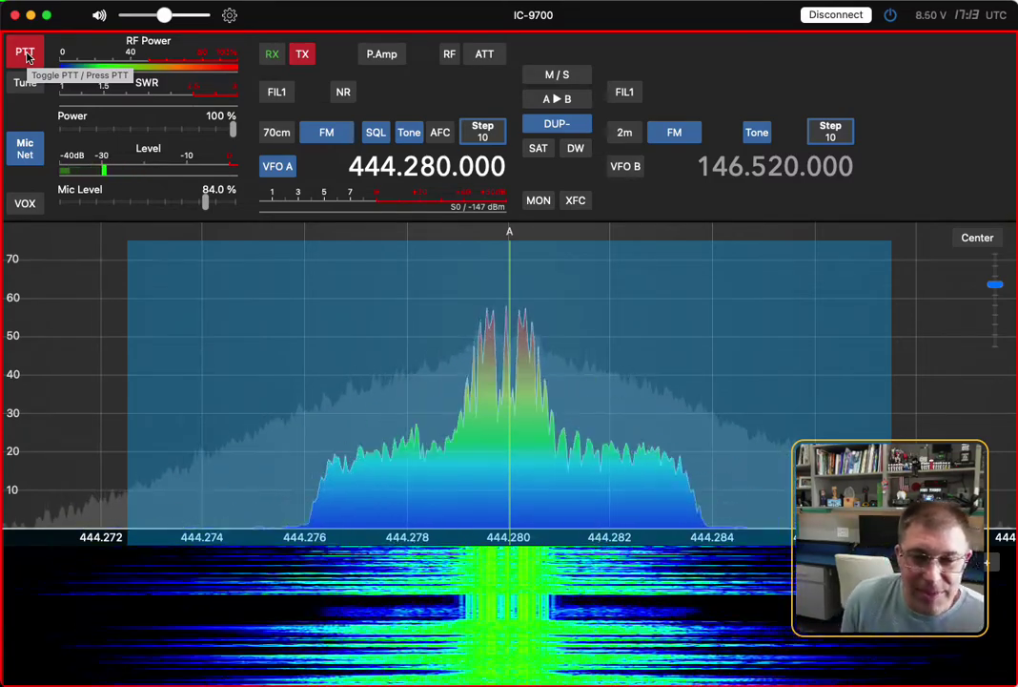
Unkey push-to-talk and listen for the reply on the 449.280 MHz repeater output.
left_click(24, 54)
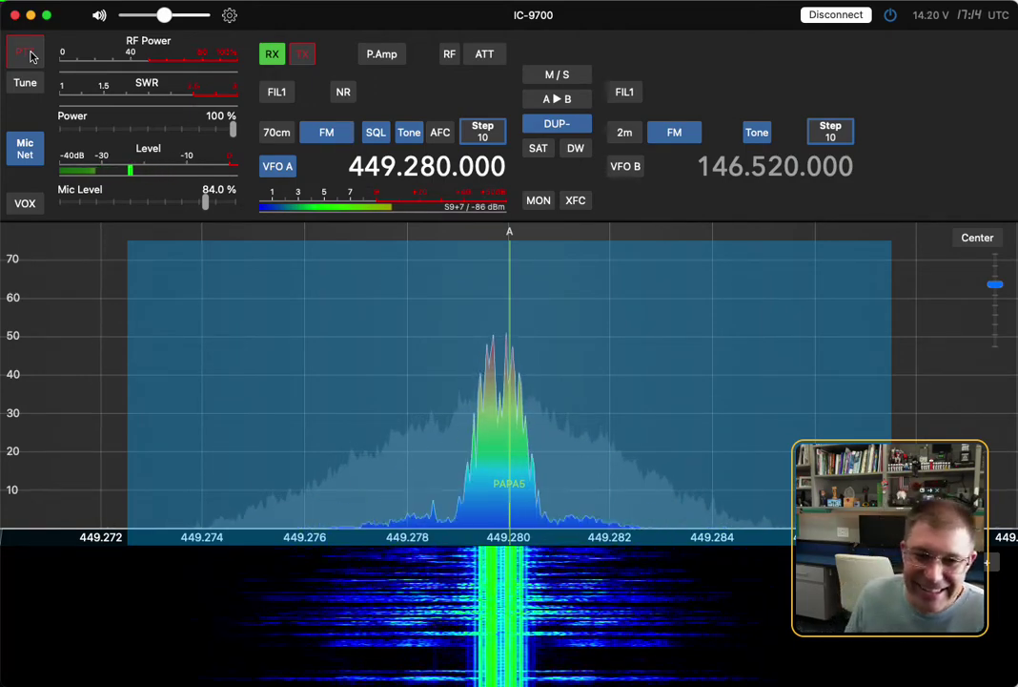
Key push-to-talk again to reply through the repeater on 444.280 MHz.
left_click(25, 53)
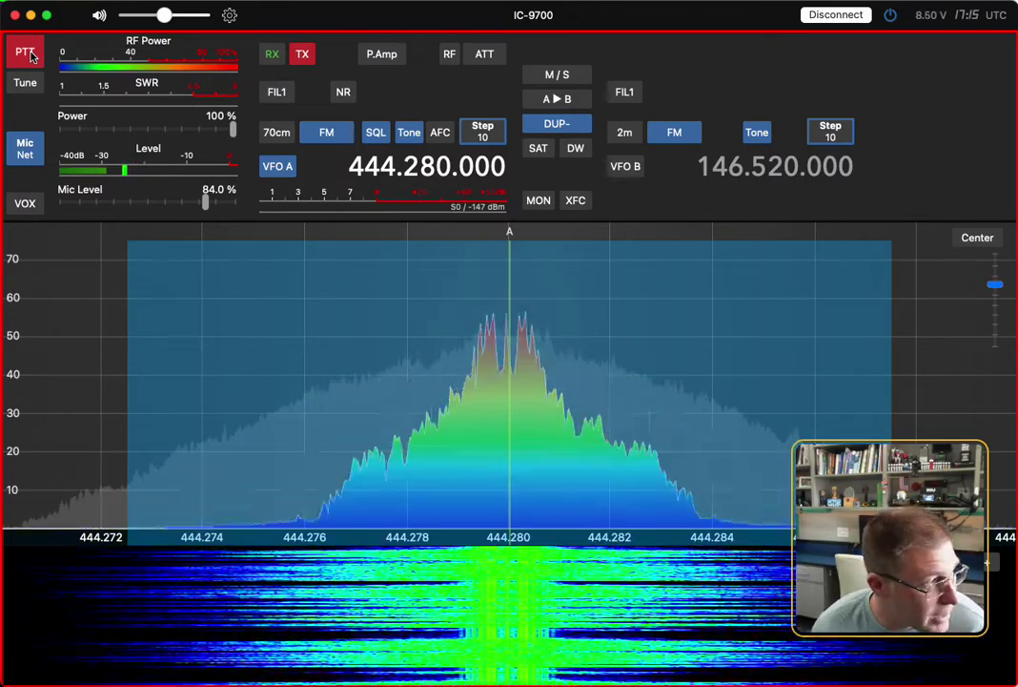
Release push-to-talk and receive the 449.280 MHz repeater at about S9+8.
left_click(25, 52)
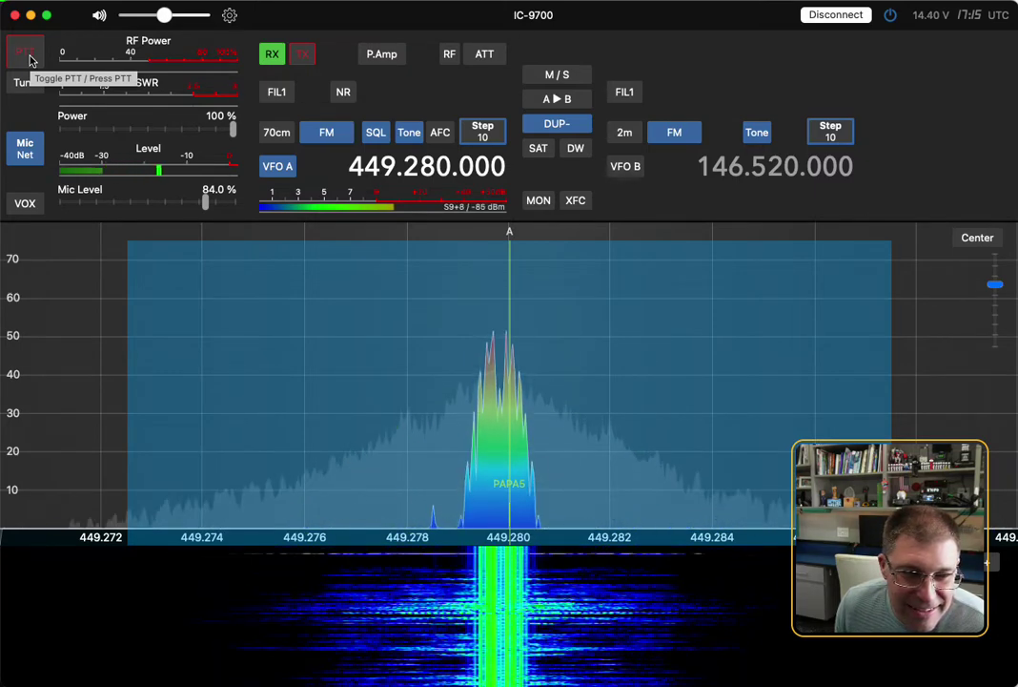
Transmit briefly, listen on 449.280, then key up again on 444.280 MHz.
left_click(26, 54)
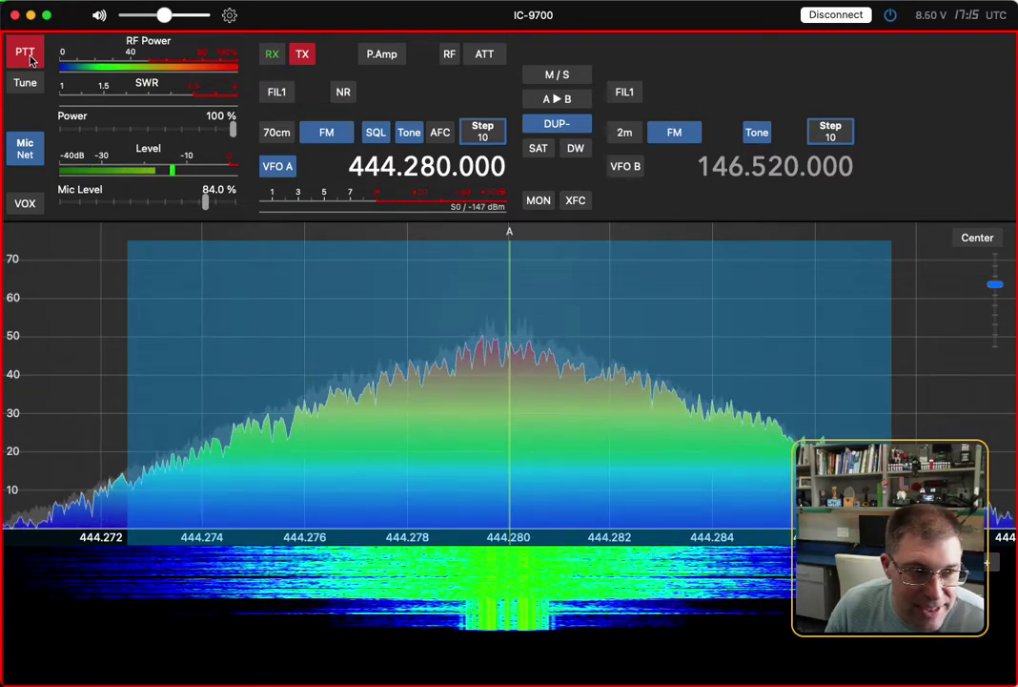
left_click(25, 54)
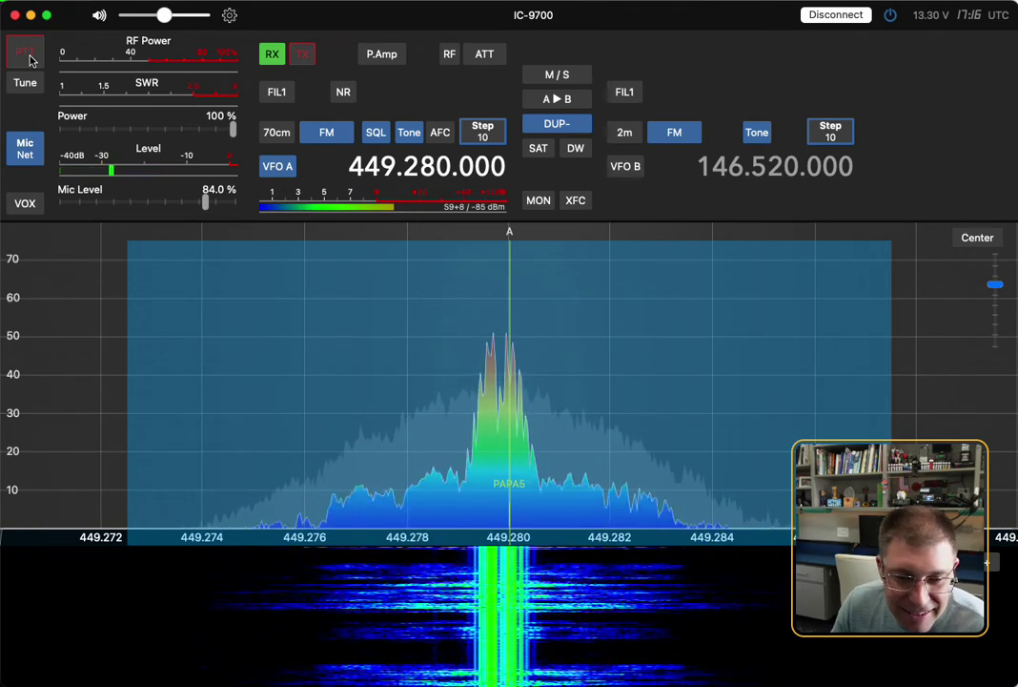
left_click(25, 54)
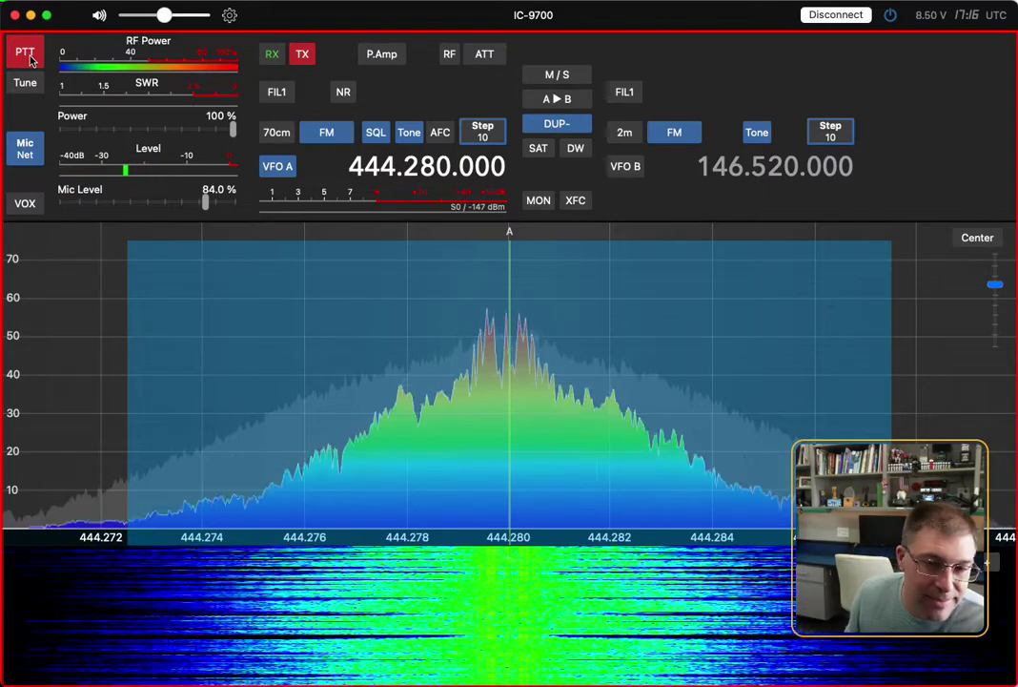
Unkey to hear the other station on 449.280, then key up a new over on 444.280.
left_click(26, 54)
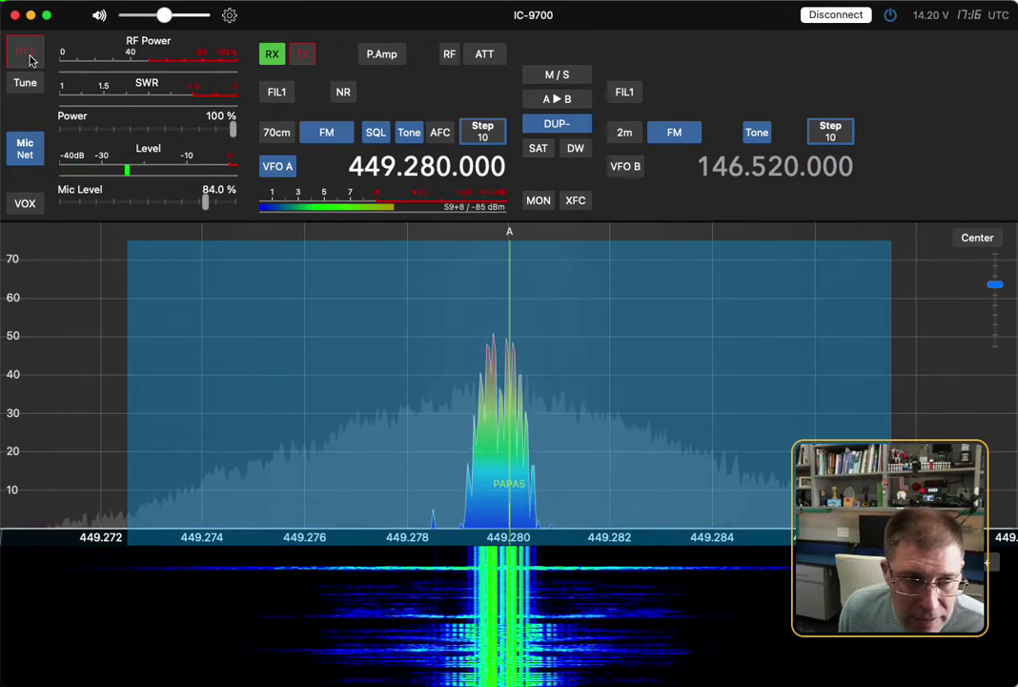
left_click(26, 54)
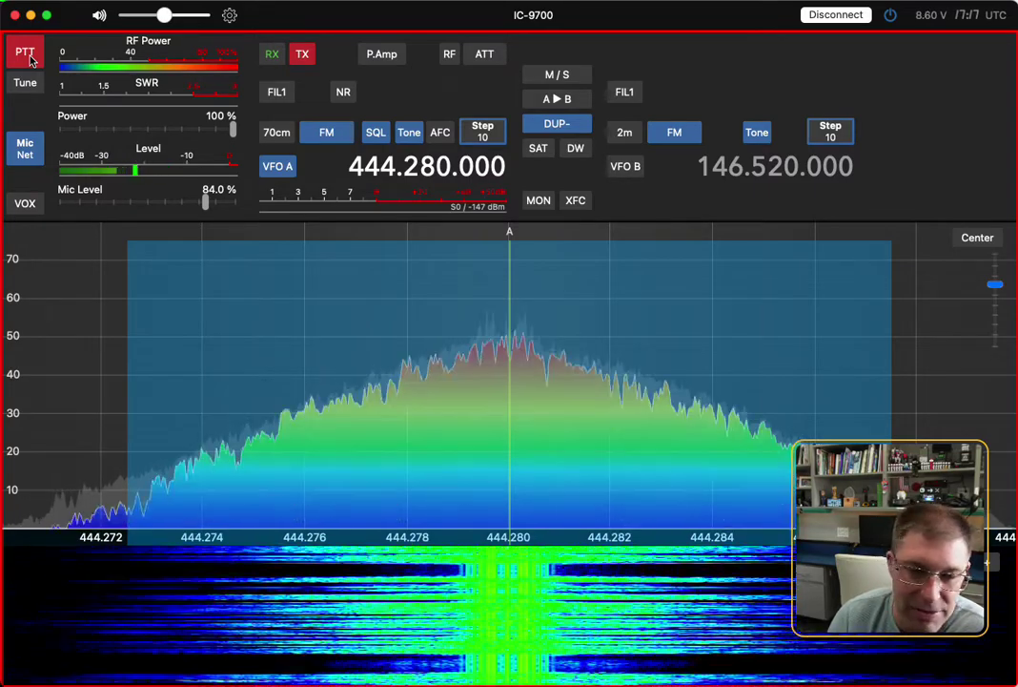
Release push-to-talk and hear the 449.280 MHz repeater output around S9+8.
left_click(30, 59)
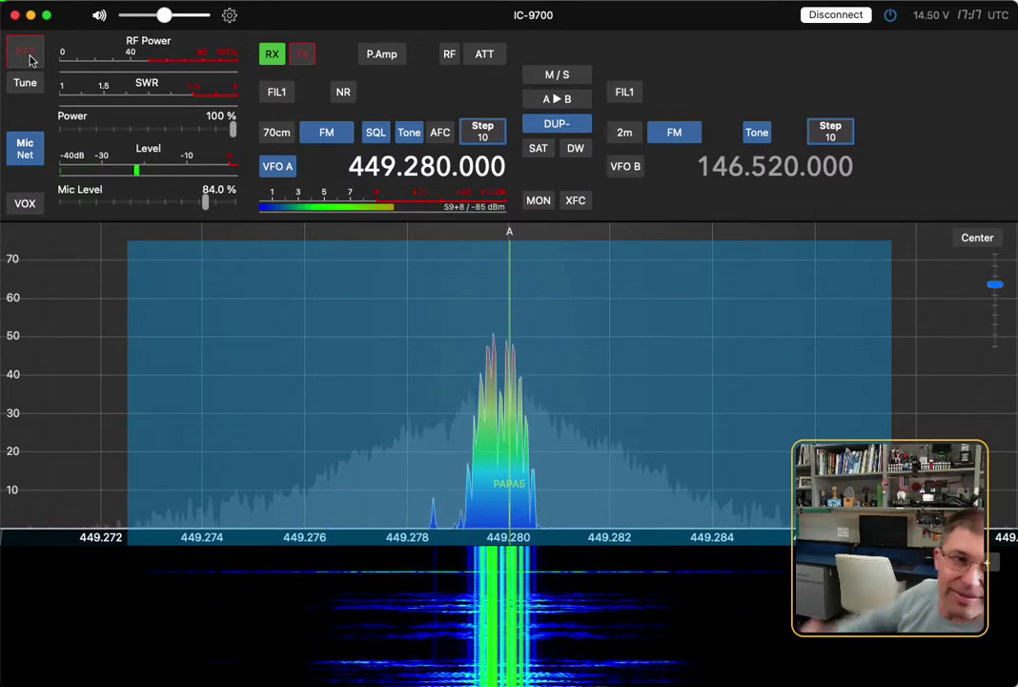
Transmit, unkey to hear the reply on 449.280, then key up again on 444.280 MHz.
left_click(32, 57)
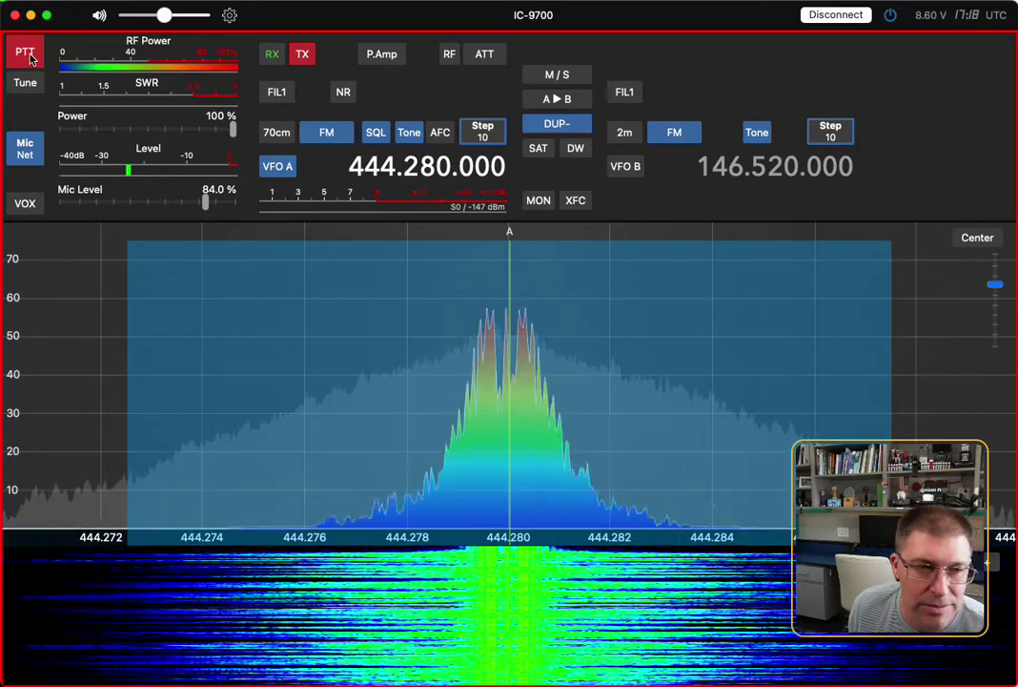
left_click(25, 54)
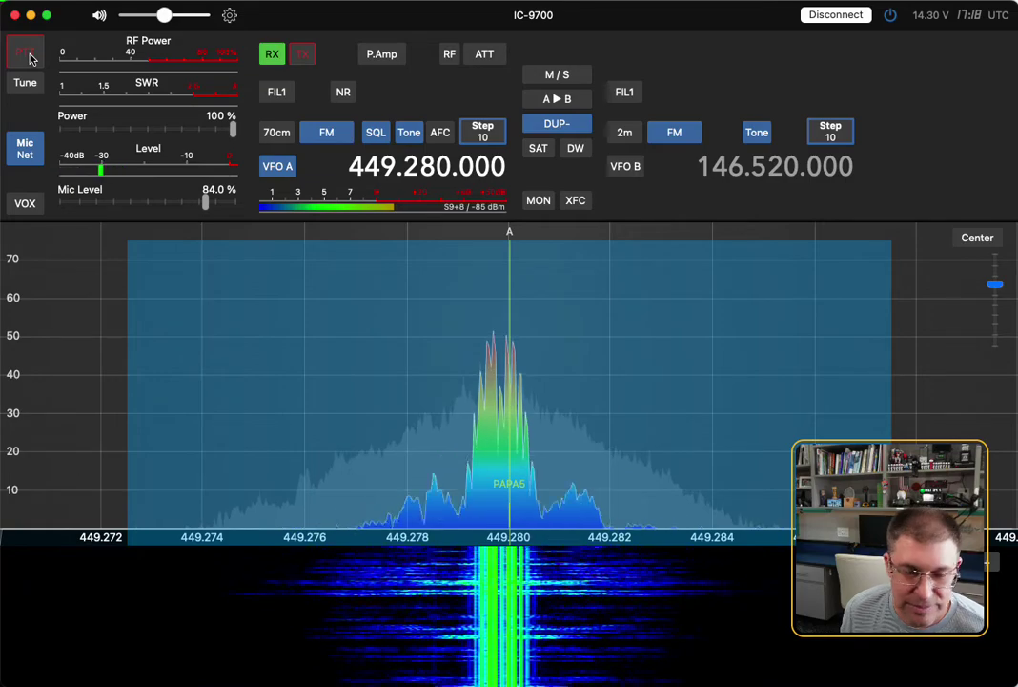
left_click(26, 53)
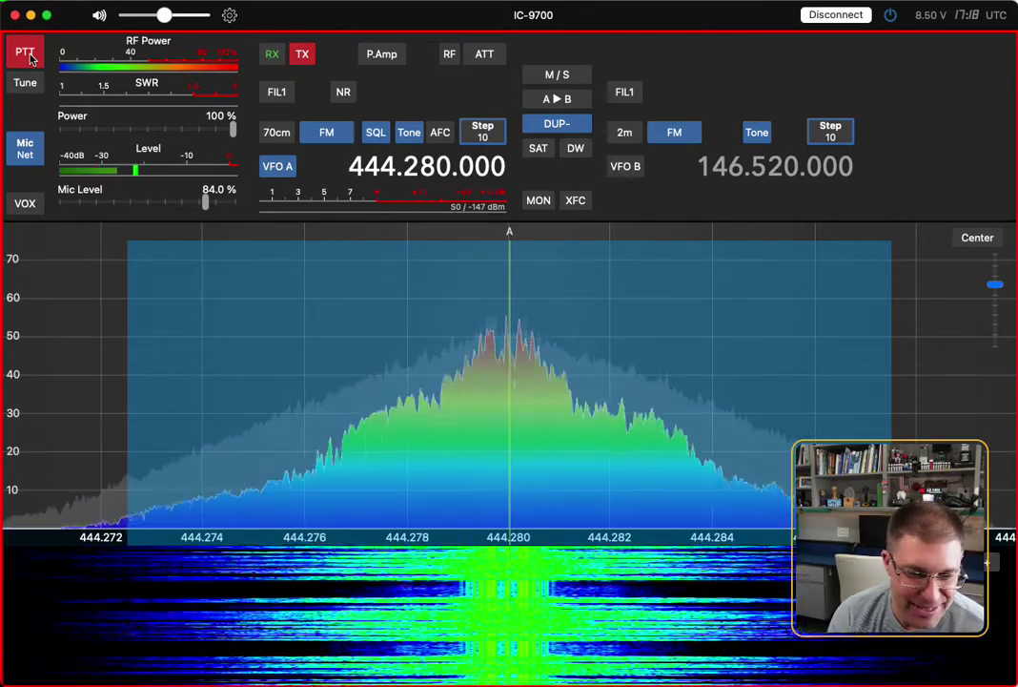
Unkey push-to-talk and receive the 449.280 MHz repeater at about S9+9.
left_click(27, 55)
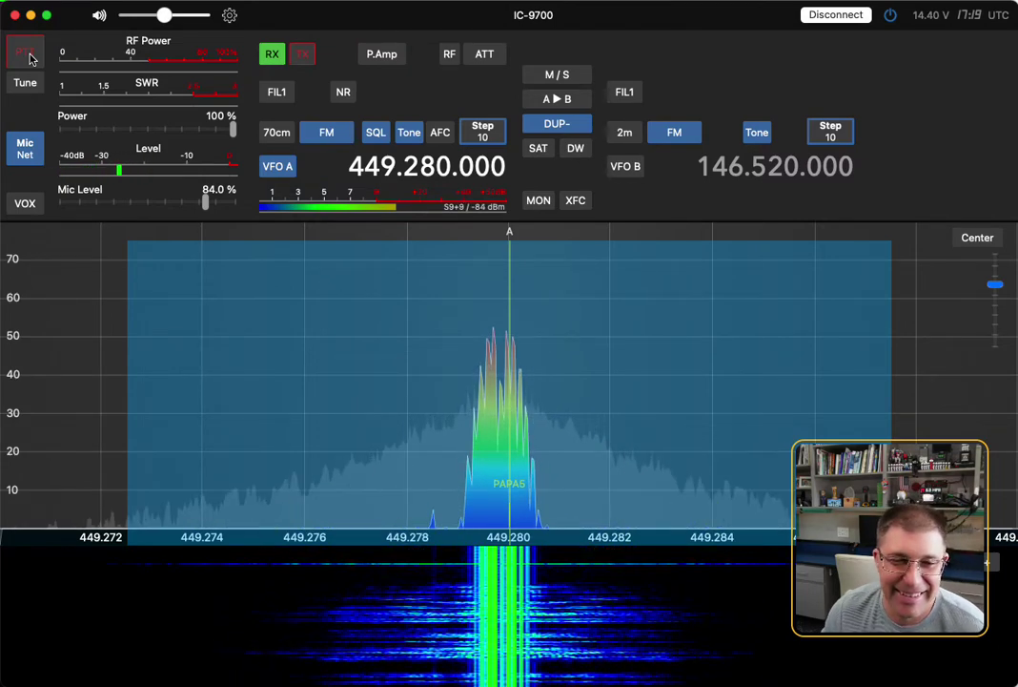
left_click(26, 53)
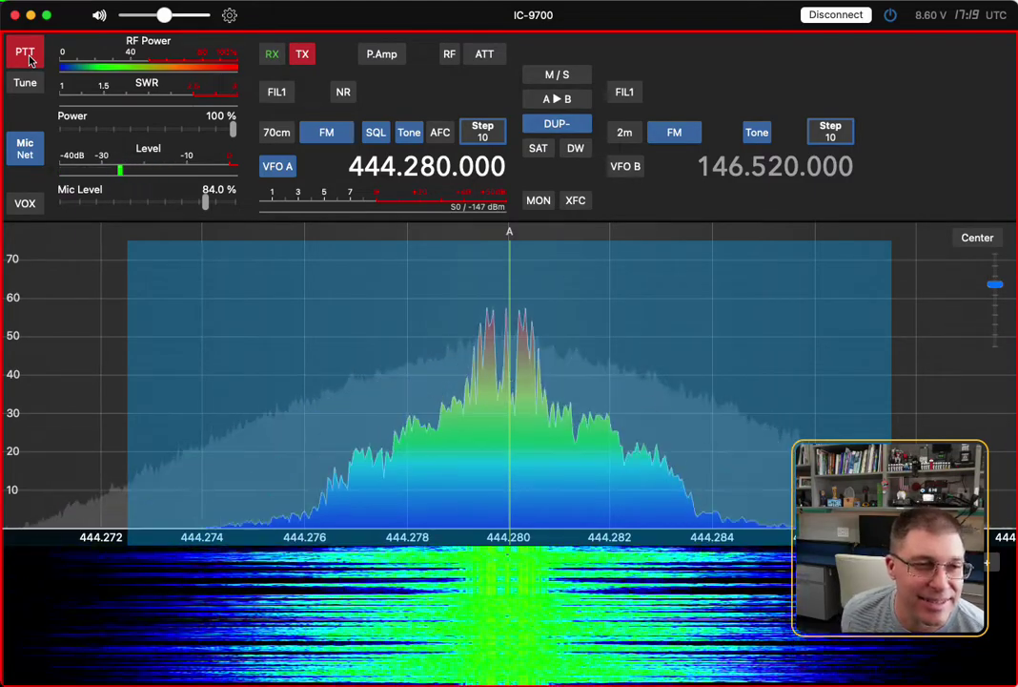
left_click(28, 59)
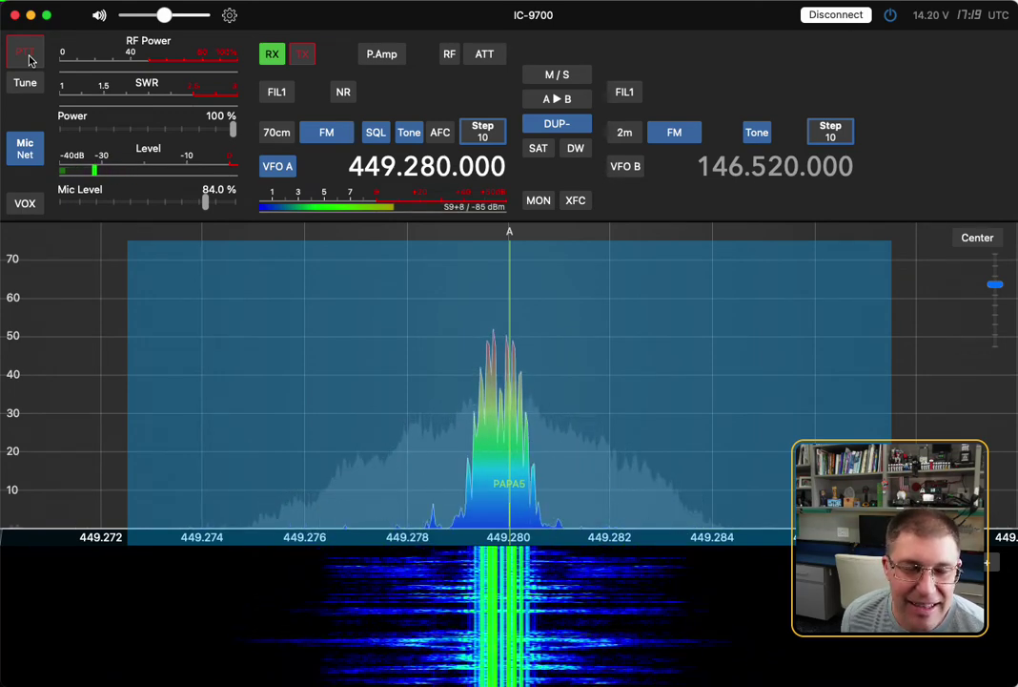
left_click(25, 53)
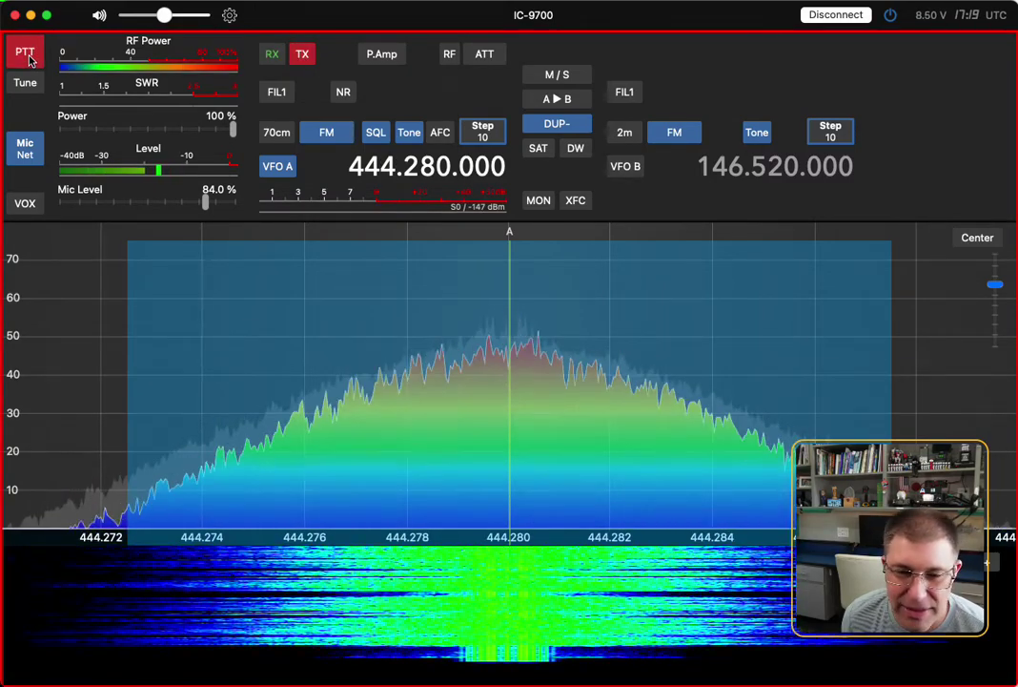
left_click(26, 54)
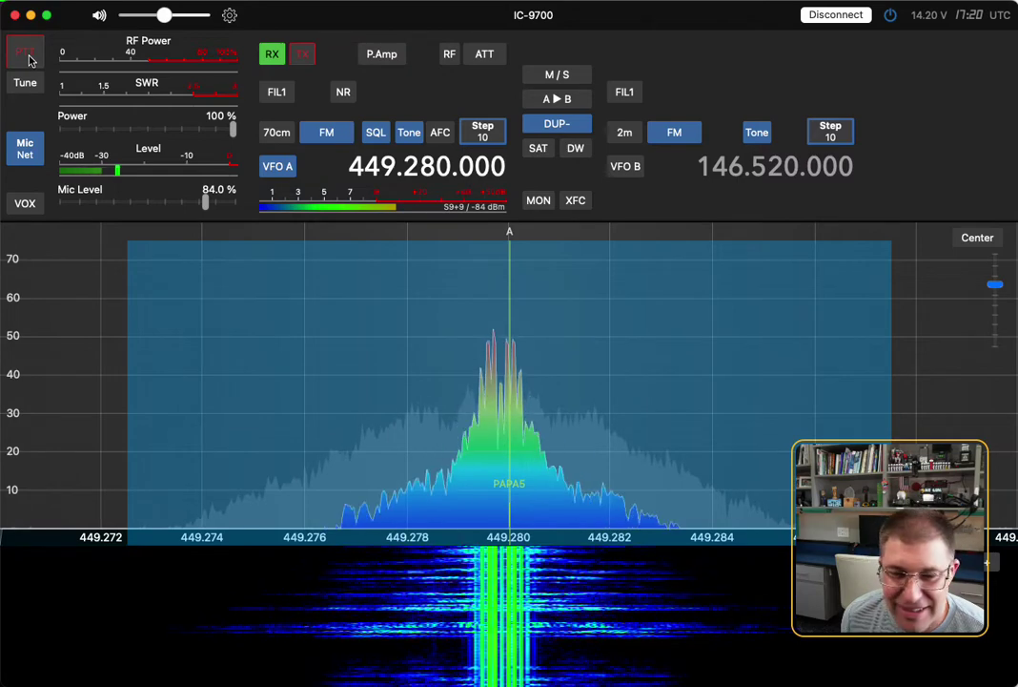
Transmit, unkey to hear the other station, then key up again on 444.280 MHz.
left_click(26, 53)
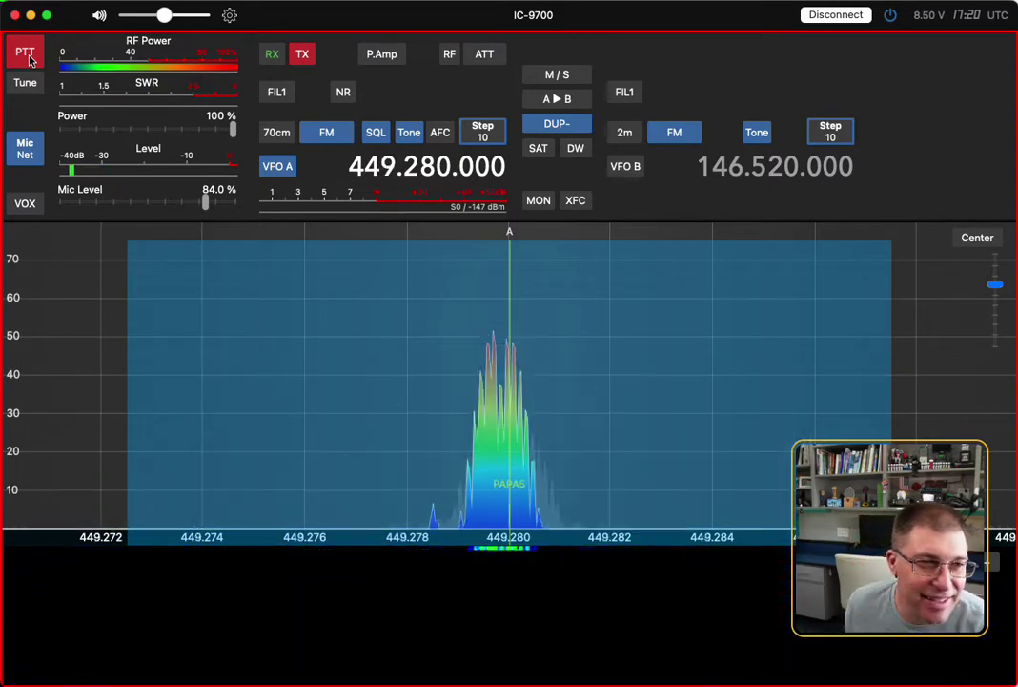
left_click(26, 53)
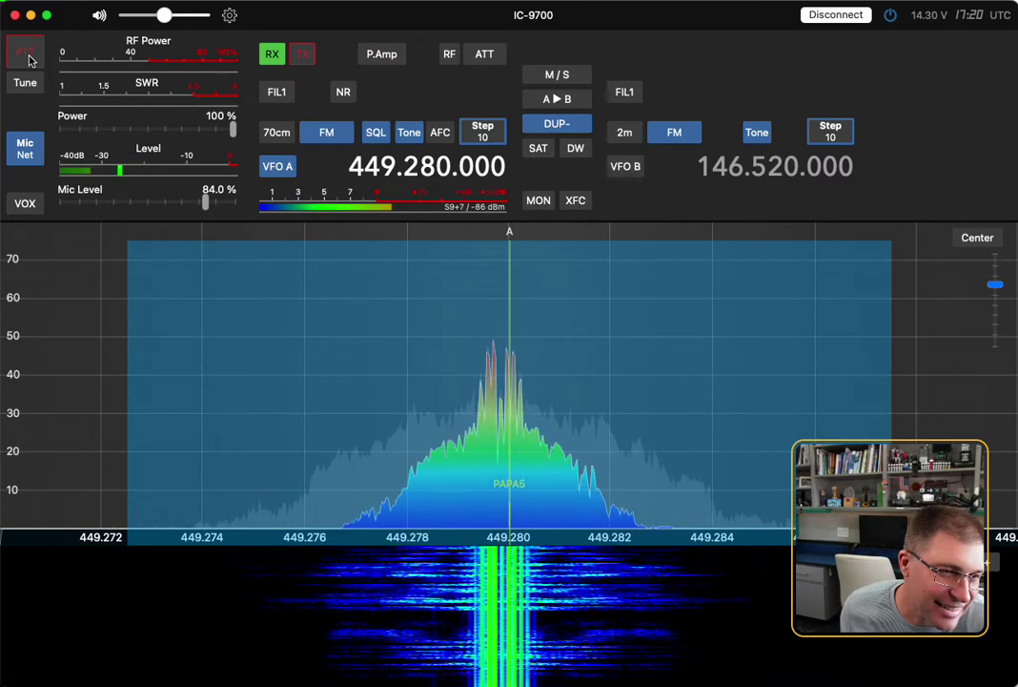
left_click(26, 54)
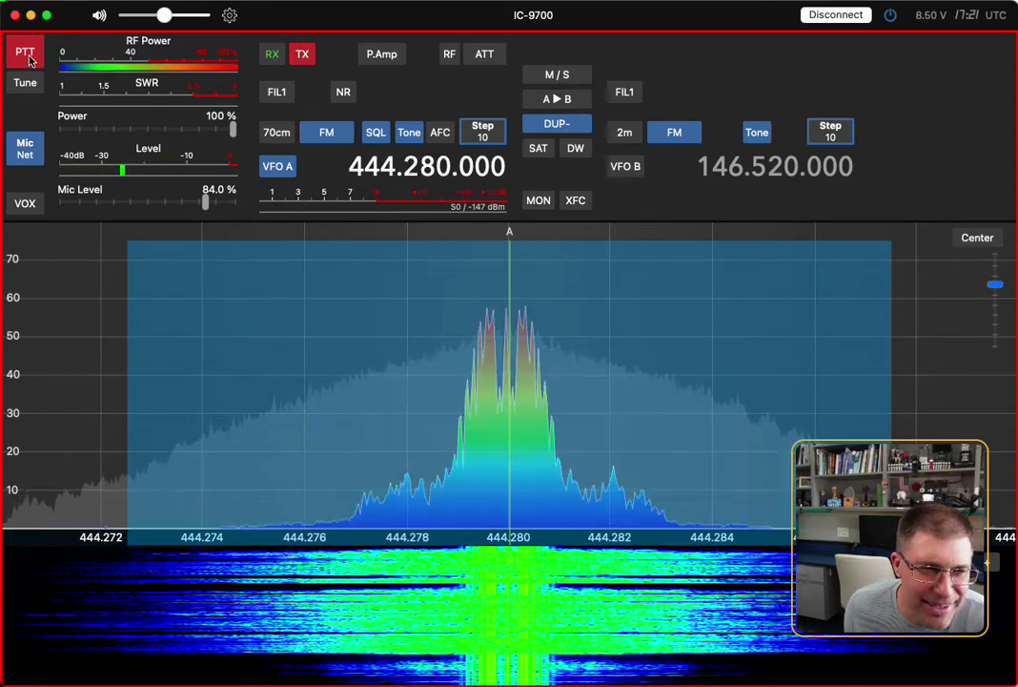
left_click(26, 54)
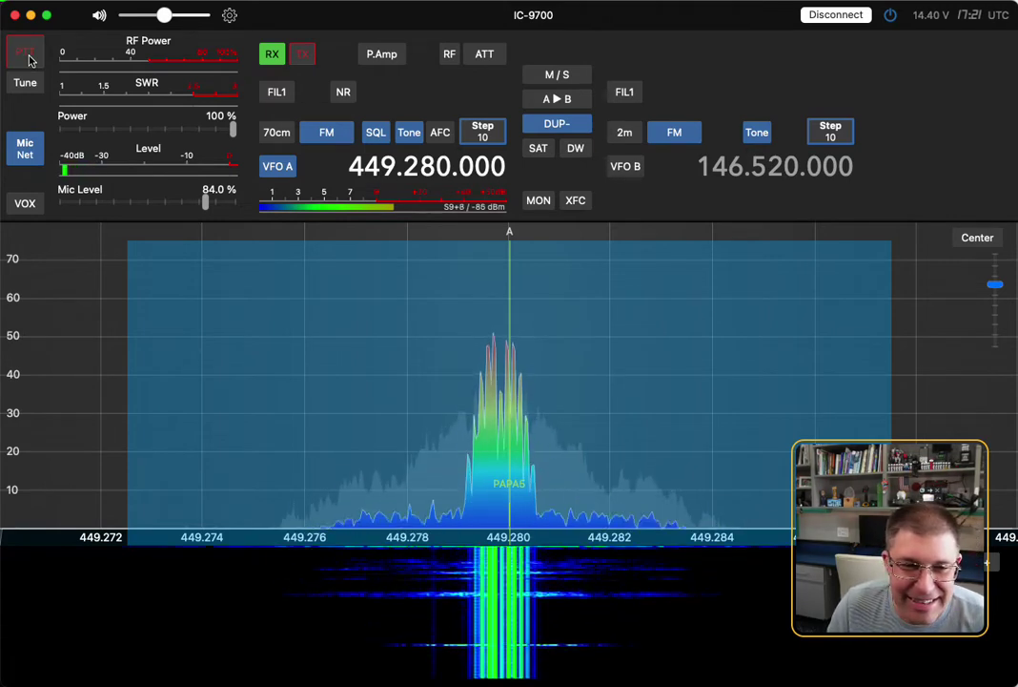
left_click(26, 55)
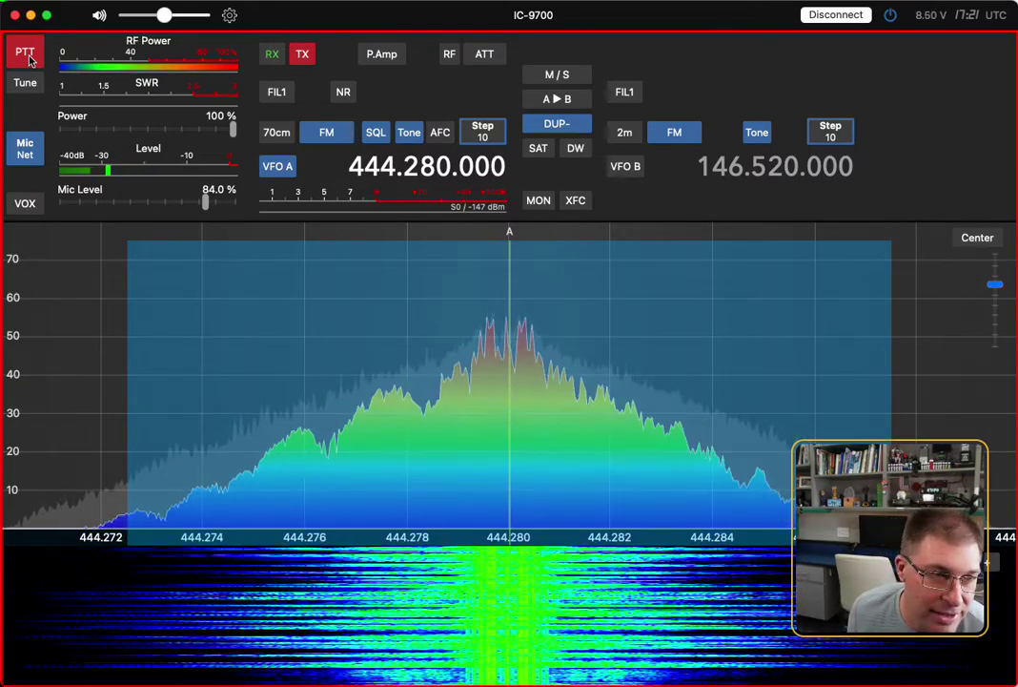
left_click(30, 58)
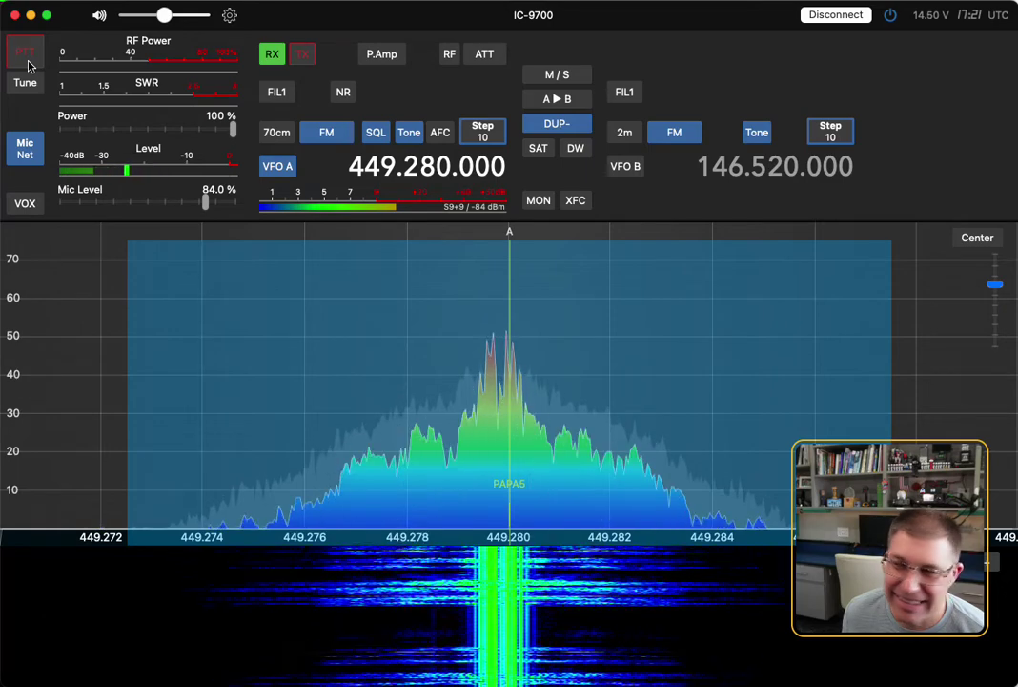
left_click(25, 54)
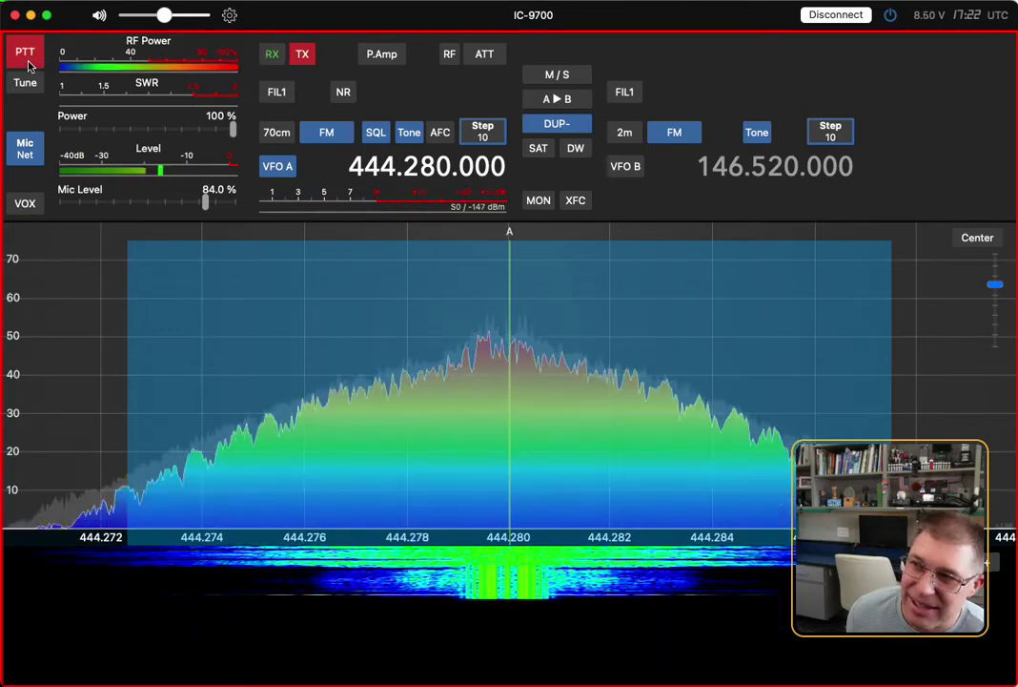